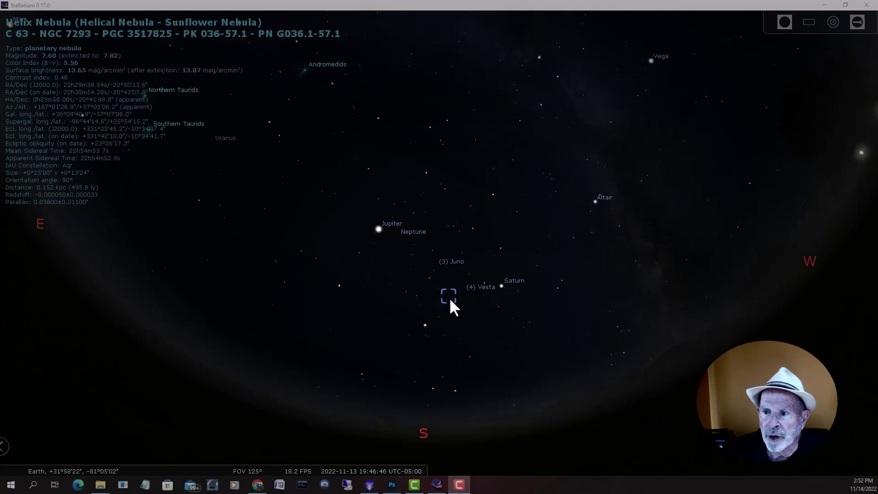
- Show constellation lines and names and begin zooming into the sky
{"action": "key", "text": "c"}
{"action": "key", "text": "v"}
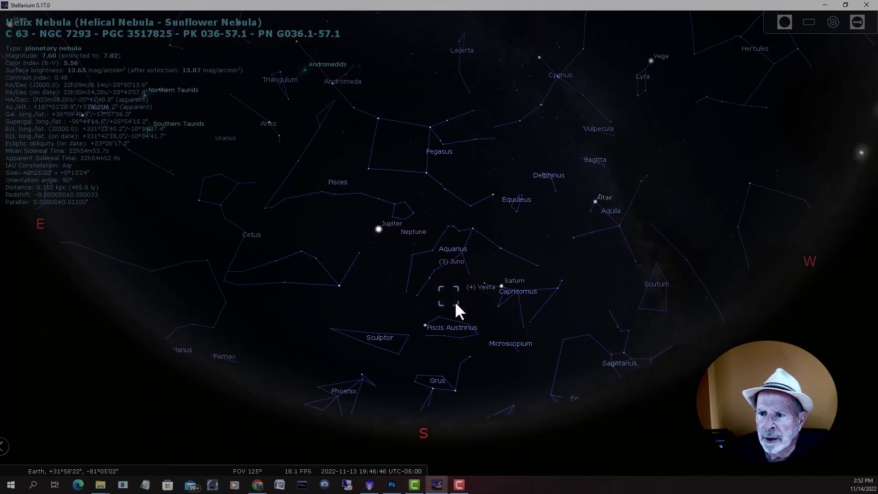
{"action": "scroll", "coordinate": [455, 303], "scroll_direction": "up", "scroll_amount": 5}
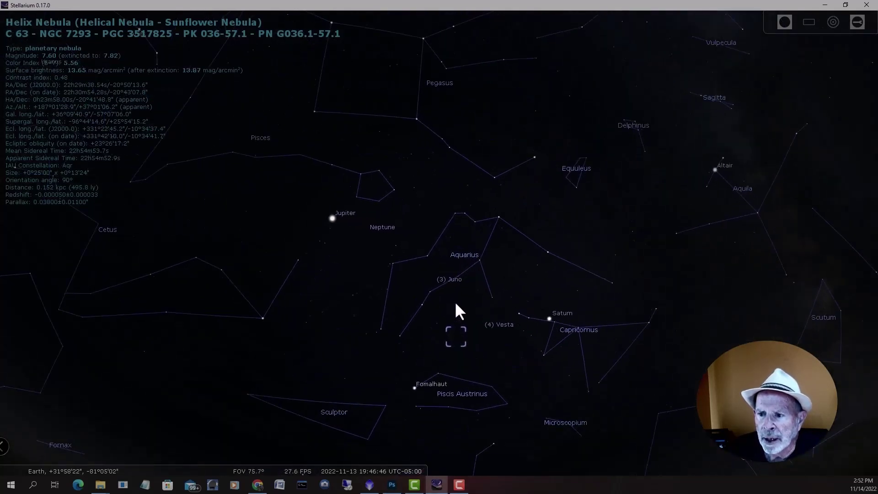
{"action": "scroll", "coordinate": [455, 303], "scroll_direction": "up", "scroll_amount": 2}
- Pan toward Piscis Austrinus and zoom until the Helix Nebula fills the view
{"action": "left_click_drag", "start_coordinate": [482, 344], "coordinate": [441, 142]}
{"action": "scroll", "coordinate": [436, 189], "scroll_direction": "up", "scroll_amount": 5}
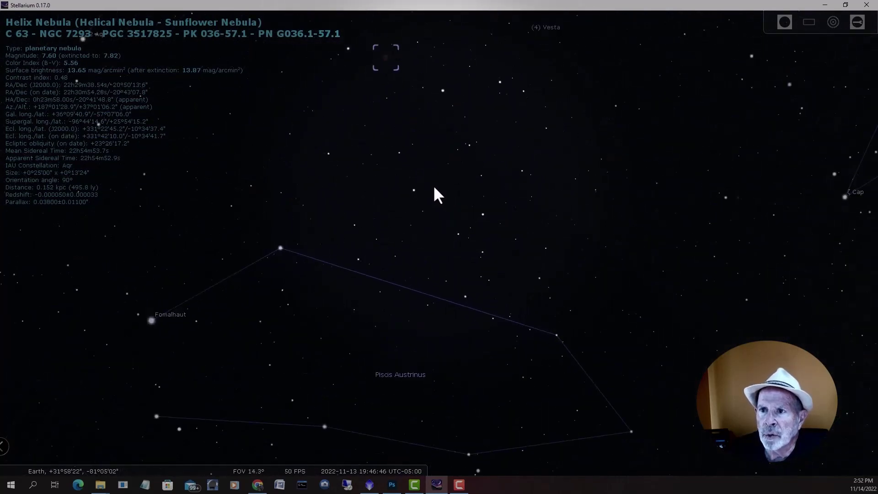
{"action": "left_click_drag", "start_coordinate": [421, 169], "coordinate": [452, 311]}
{"action": "scroll", "coordinate": [453, 301], "scroll_direction": "up", "scroll_amount": 2}
{"action": "scroll", "coordinate": [457, 299], "scroll_direction": "up", "scroll_amount": 3}
{"action": "scroll", "coordinate": [457, 299], "scroll_direction": "up", "scroll_amount": 2}
{"action": "scroll", "coordinate": [457, 297], "scroll_direction": "up", "scroll_amount": 2}
{"action": "scroll", "coordinate": [456, 288], "scroll_direction": "up", "scroll_amount": 1}
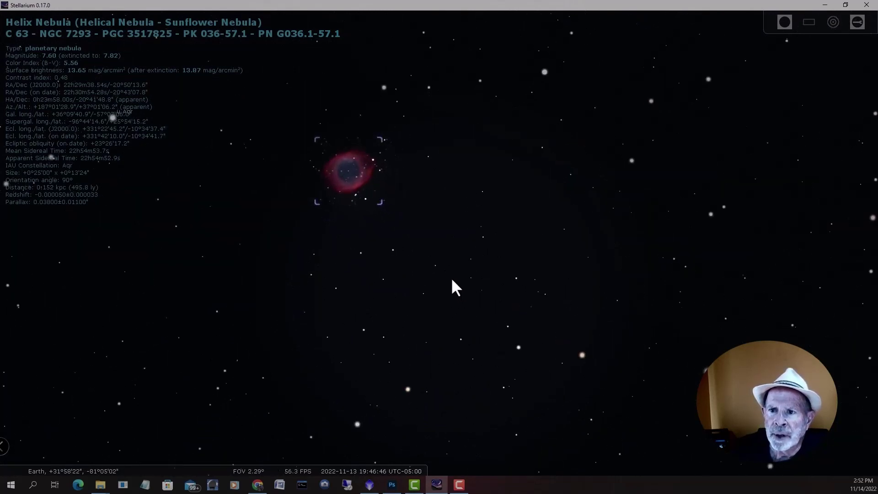
{"action": "scroll", "coordinate": [452, 280], "scroll_direction": "up", "scroll_amount": 1}
{"action": "scroll", "coordinate": [453, 284], "scroll_direction": "up", "scroll_amount": 1}
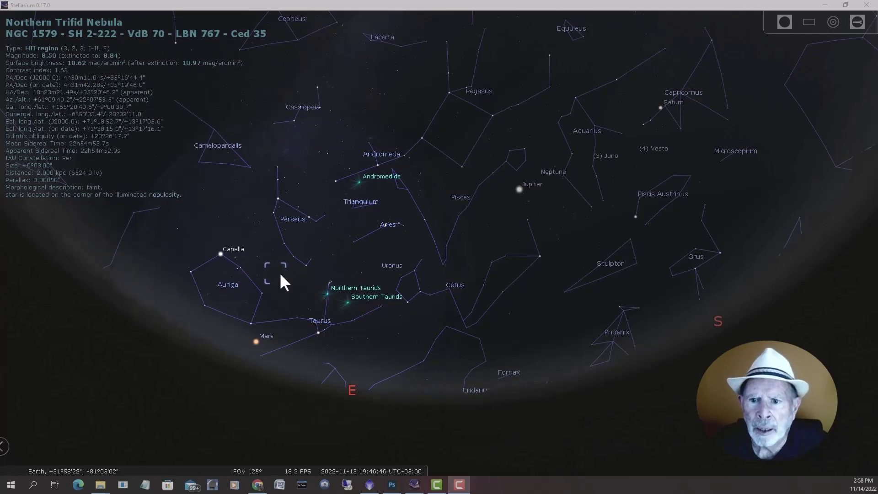
- Zoom in and pan past the Pleiades toward the Northern Trifid Nebula in Perseus
{"action": "scroll", "coordinate": [274, 274], "scroll_direction": "up", "scroll_amount": 5}
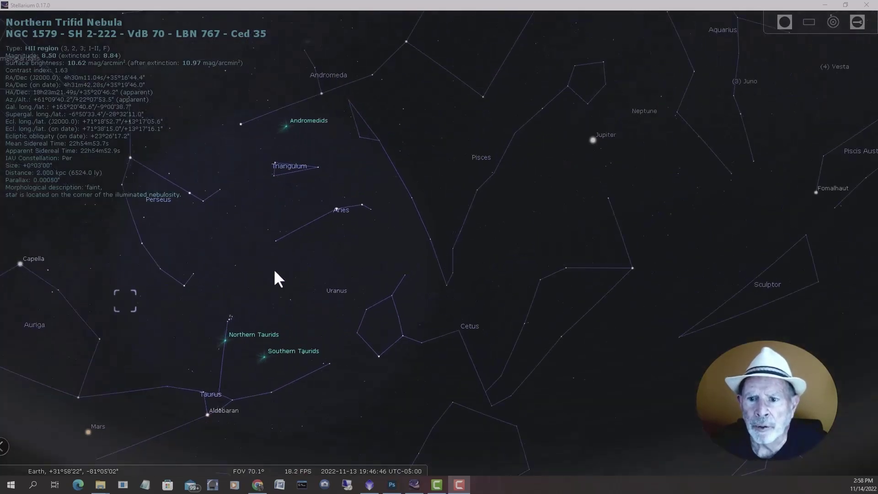
{"action": "left_click_drag", "start_coordinate": [397, 245], "coordinate": [564, 150]}
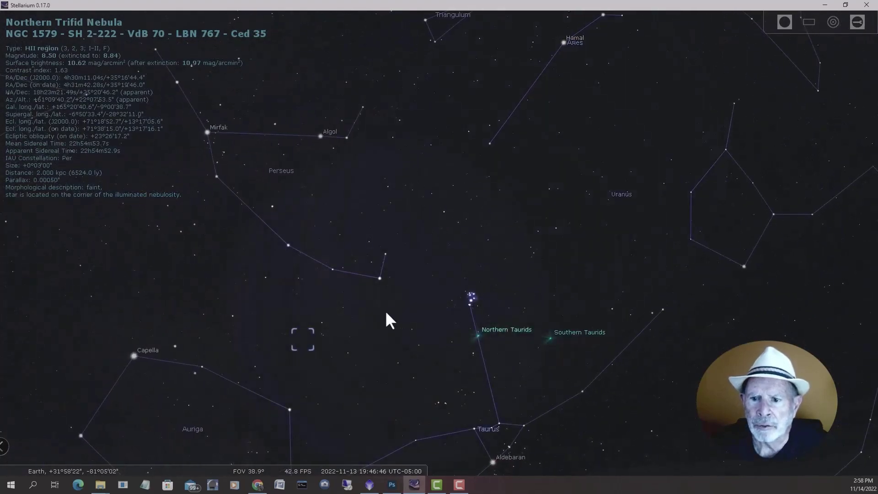
{"action": "scroll", "coordinate": [302, 328], "scroll_direction": "up", "scroll_amount": 2}
{"action": "scroll", "coordinate": [305, 337], "scroll_direction": "up", "scroll_amount": 2}
{"action": "left_click_drag", "start_coordinate": [268, 352], "coordinate": [466, 98]}
- Keep zooming with the NGC 1579 marker centred until the field is about 1.4°
{"action": "scroll", "coordinate": [282, 276], "scroll_direction": "up", "scroll_amount": 2}
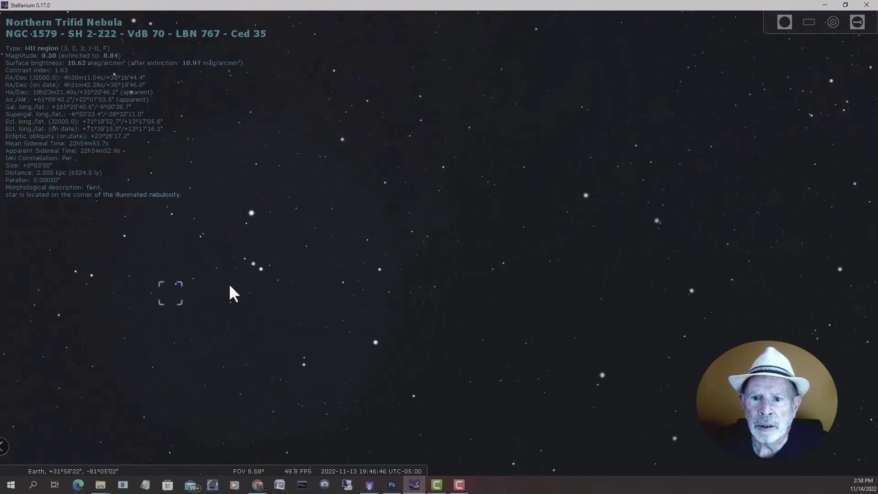
{"action": "left_click_drag", "start_coordinate": [232, 291], "coordinate": [358, 265]}
{"action": "scroll", "coordinate": [294, 274], "scroll_direction": "up", "scroll_amount": 1}
{"action": "scroll", "coordinate": [229, 278], "scroll_direction": "up", "scroll_amount": 2}
{"action": "left_click_drag", "start_coordinate": [229, 279], "coordinate": [346, 270]}
{"action": "scroll", "coordinate": [331, 261], "scroll_direction": "up", "scroll_amount": 2}
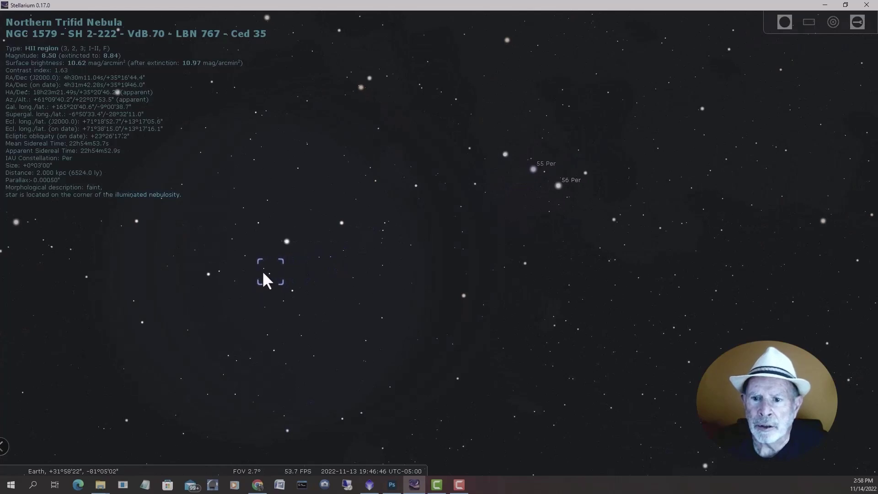
{"action": "scroll", "coordinate": [262, 270], "scroll_direction": "up", "scroll_amount": 2}
{"action": "left_click_drag", "start_coordinate": [232, 278], "coordinate": [410, 252]}
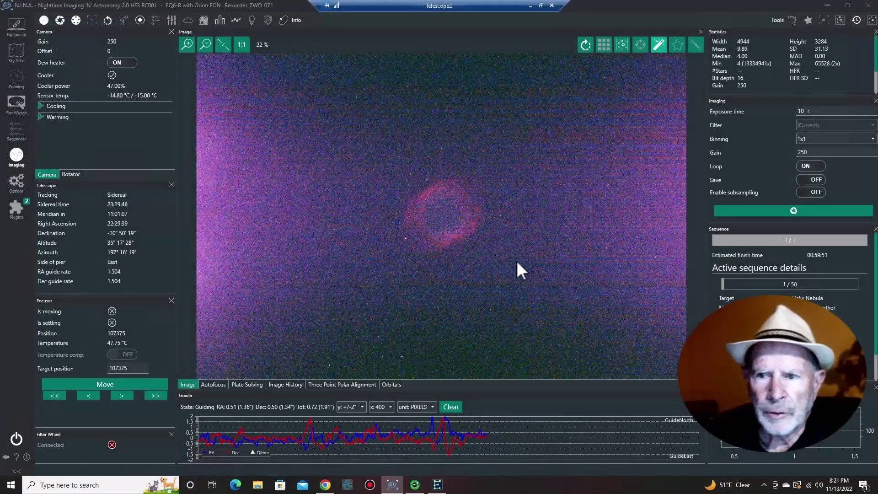
- Start the Helix Nebula imaging sequence, then return to the Imaging view
{"action": "left_click", "coordinate": [15, 131]}
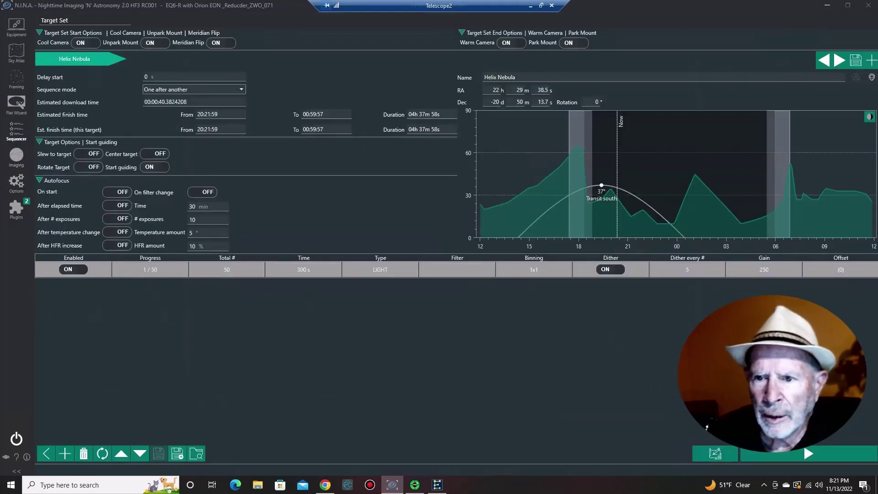
{"action": "left_click", "coordinate": [806, 454]}
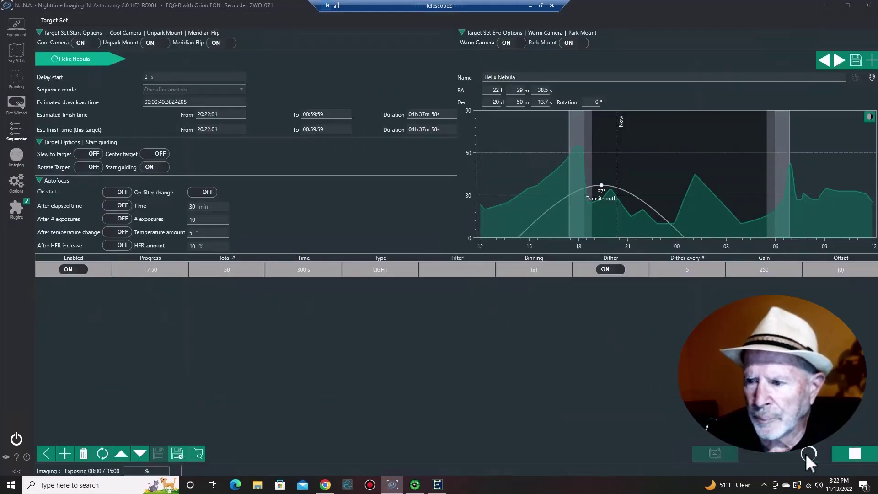
{"action": "left_click", "coordinate": [16, 156]}
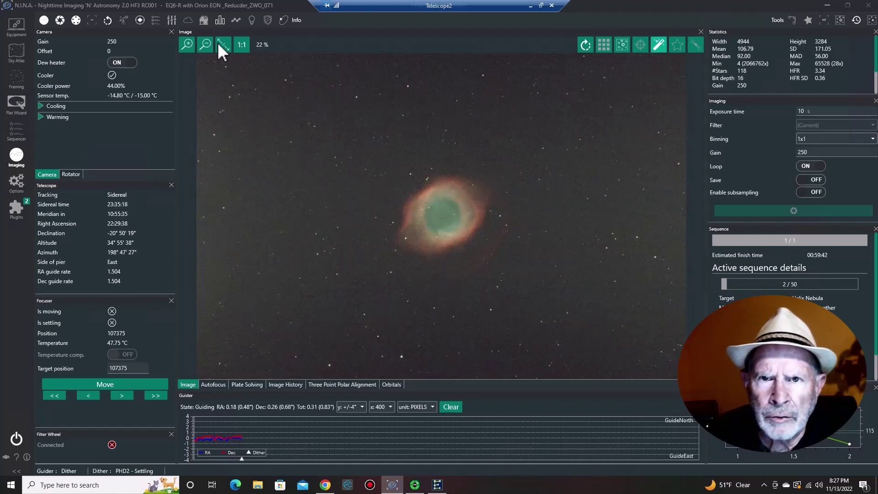
- Zoom the latest Helix Nebula frame in twice and pan around the nebula
{"action": "left_click", "coordinate": [188, 43]}
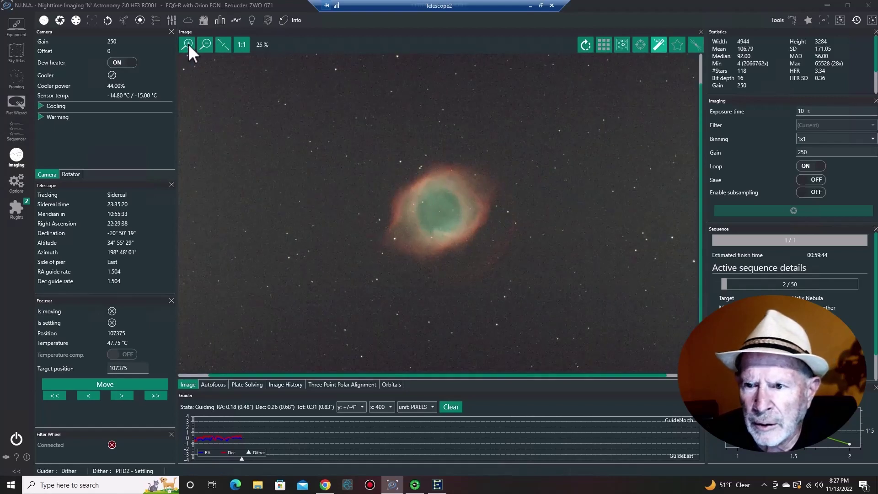
{"action": "left_click", "coordinate": [188, 43]}
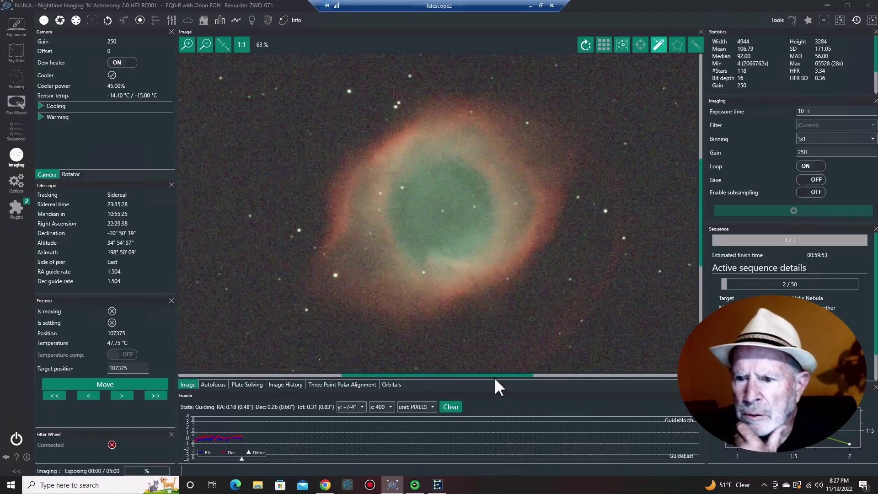
{"action": "left_click_drag", "start_coordinate": [500, 374], "coordinate": [538, 376]}
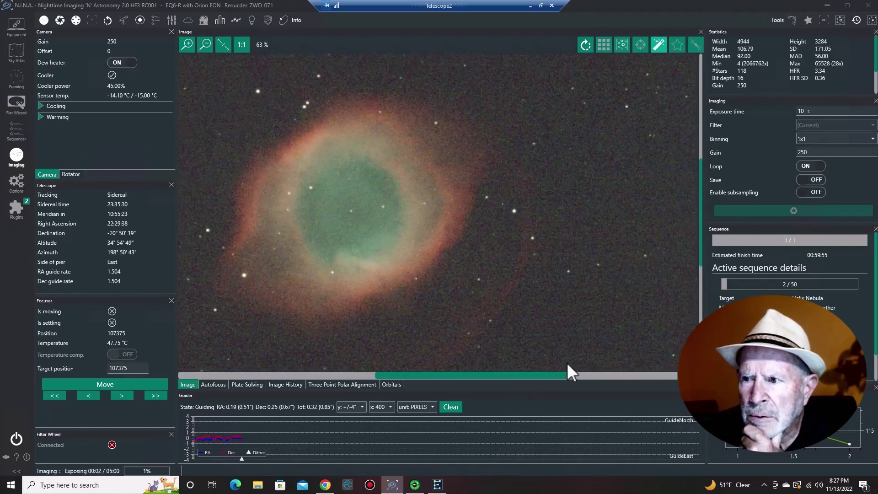
{"action": "mouse_move", "coordinate": [704, 214]}
{"action": "left_mouse_down"}
{"action": "mouse_move", "coordinate": [707, 271]}
{"action": "mouse_move", "coordinate": [701, 219]}
{"action": "left_mouse_up"}
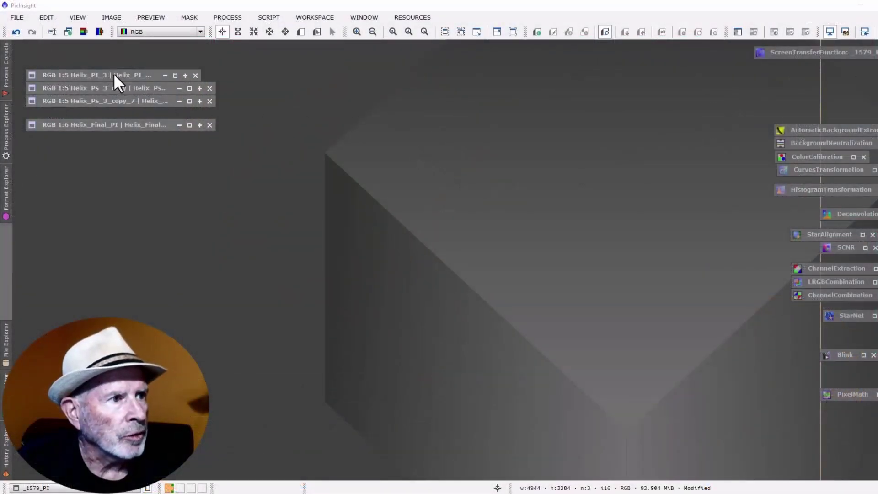
- Restore the minimized Helix_PI_3 image and switch to the Helix_Ps_3_copy image
{"action": "left_click", "coordinate": [114, 74]}
{"action": "double_click", "coordinate": [113, 74]}
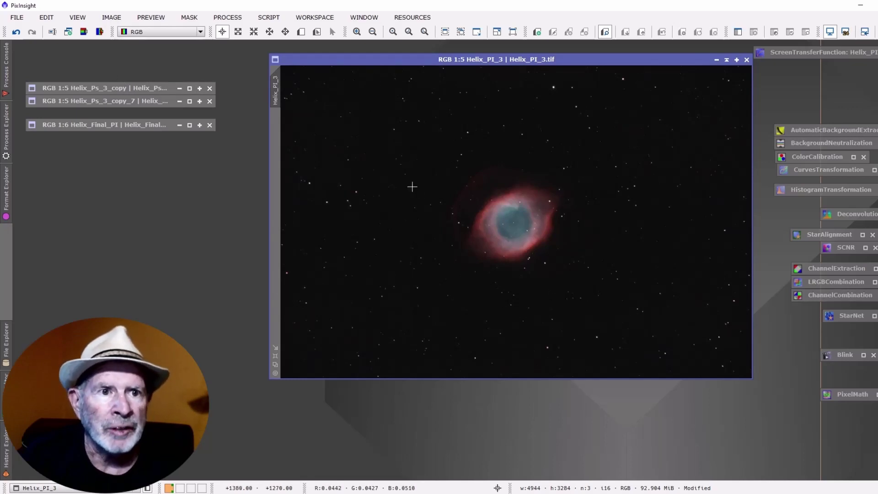
{"action": "key", "text": "ctrl+Tab"}
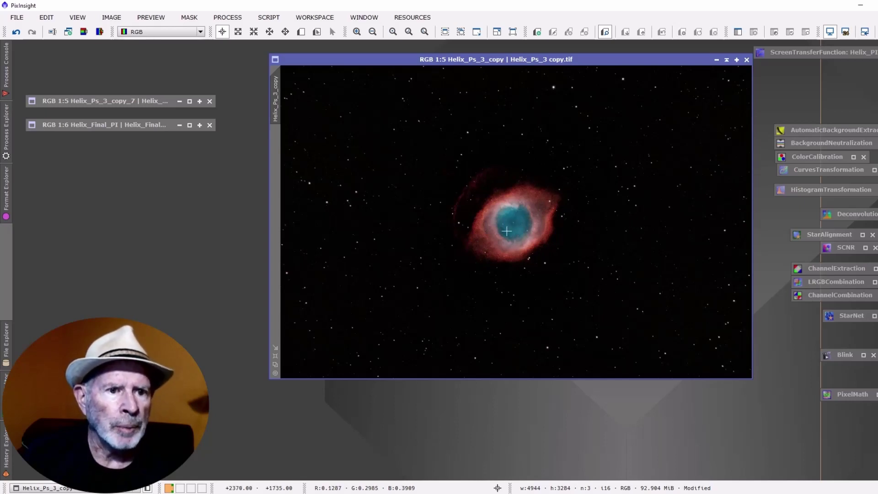
{"action": "scroll", "coordinate": [507, 231], "scroll_direction": "up", "scroll_amount": 2}
{"action": "scroll", "coordinate": [507, 231], "scroll_direction": "up", "scroll_amount": 1}
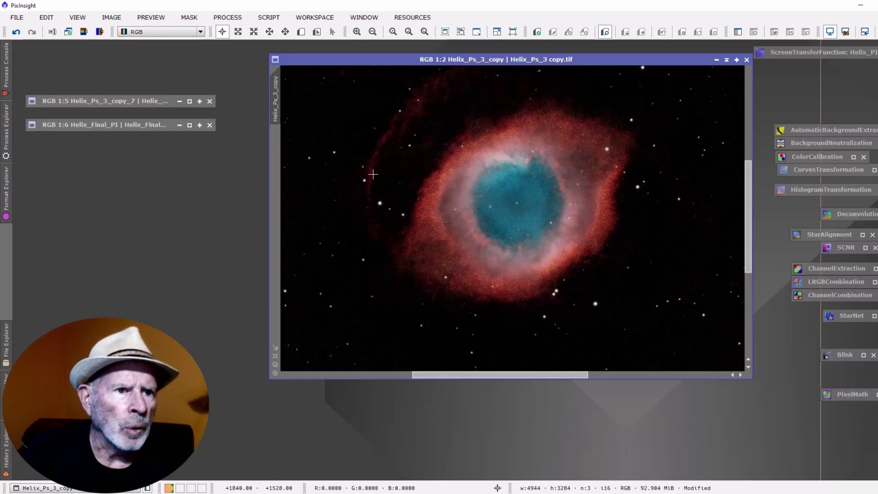
- Open Helix_Ps_3_copy_7, zoom it to 1:2 and recentre the nebula
{"action": "double_click", "coordinate": [123, 102]}
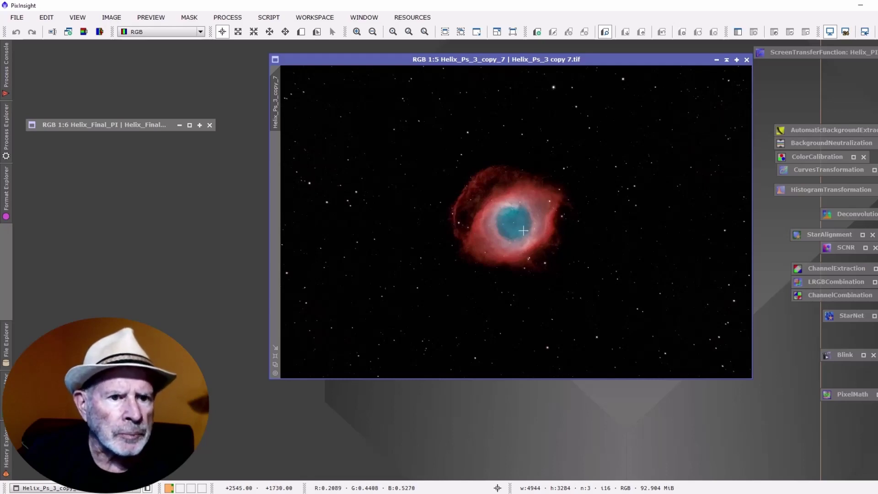
{"action": "scroll", "coordinate": [523, 230], "scroll_direction": "up", "scroll_amount": 2}
{"action": "scroll", "coordinate": [523, 231], "scroll_direction": "up", "scroll_amount": 1}
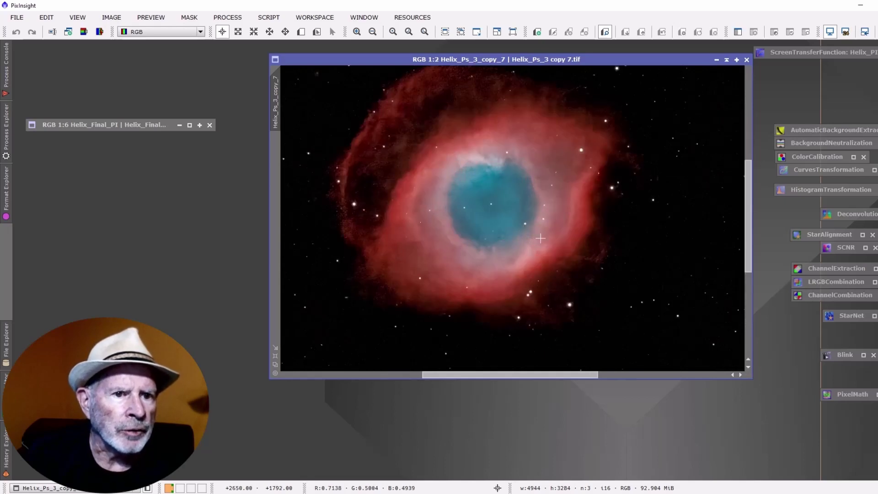
{"action": "left_click_drag", "start_coordinate": [748, 232], "coordinate": [749, 220]}
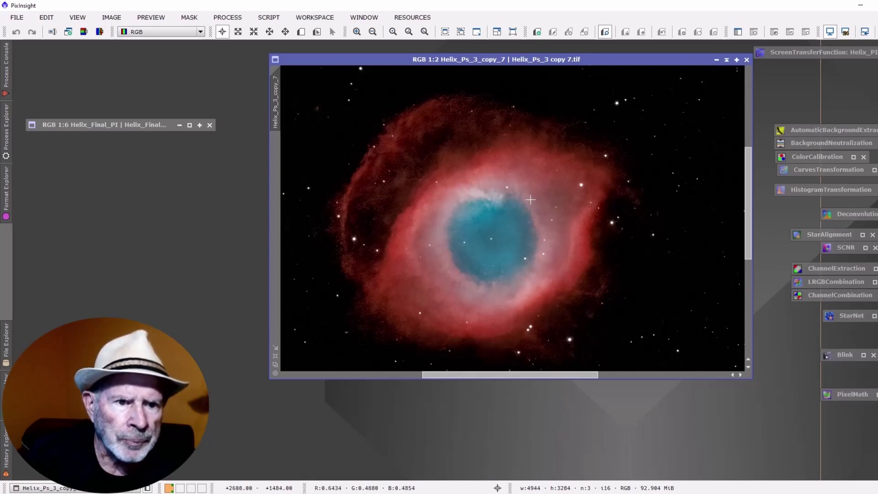
- Unfold the older Helix_Final_PI window, move it up and zoom to 1:2
{"action": "double_click", "coordinate": [127, 126]}
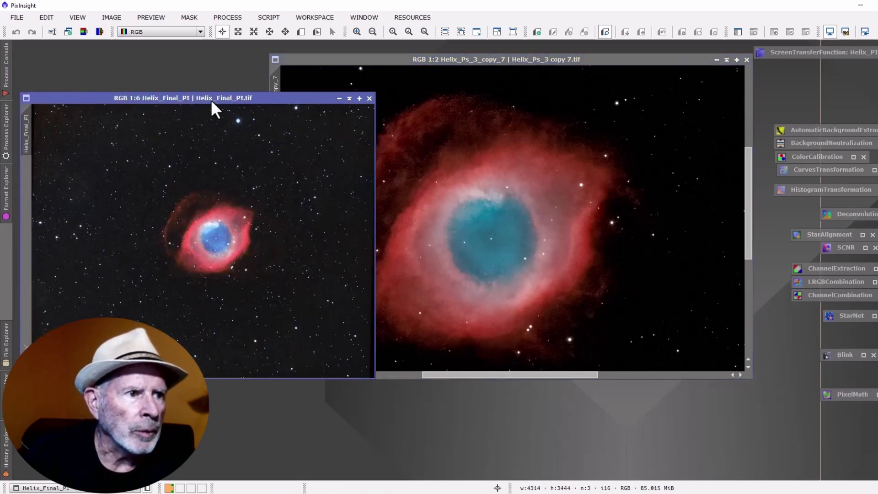
{"action": "left_click_drag", "start_coordinate": [211, 100], "coordinate": [317, 69]}
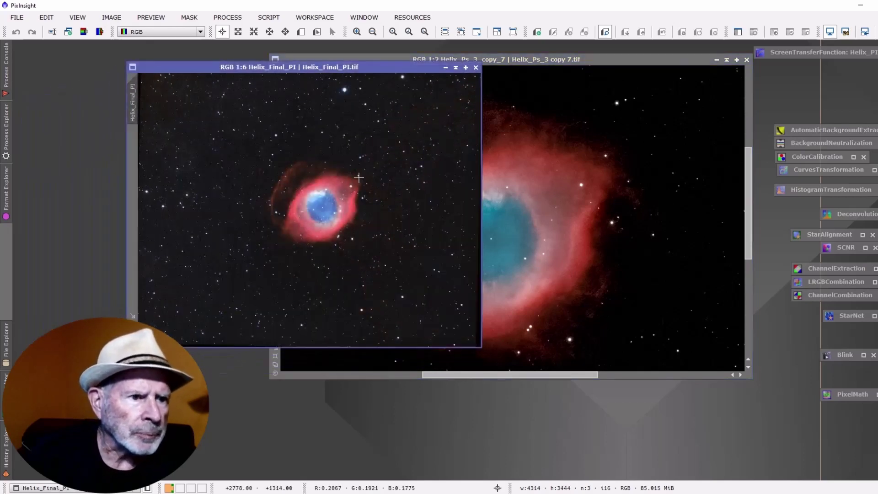
{"action": "scroll", "coordinate": [328, 215], "scroll_direction": "up", "scroll_amount": 1}
{"action": "scroll", "coordinate": [328, 215], "scroll_direction": "up", "scroll_amount": 1}
{"action": "scroll", "coordinate": [328, 215], "scroll_direction": "up", "scroll_amount": 1}
{"action": "scroll", "coordinate": [328, 215], "scroll_direction": "up", "scroll_amount": 1}
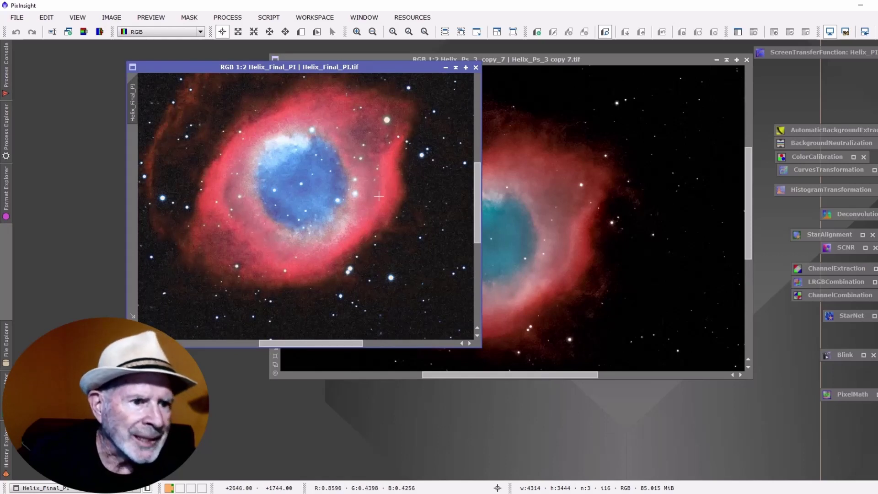
{"action": "left_click_drag", "start_coordinate": [475, 199], "coordinate": [476, 191]}
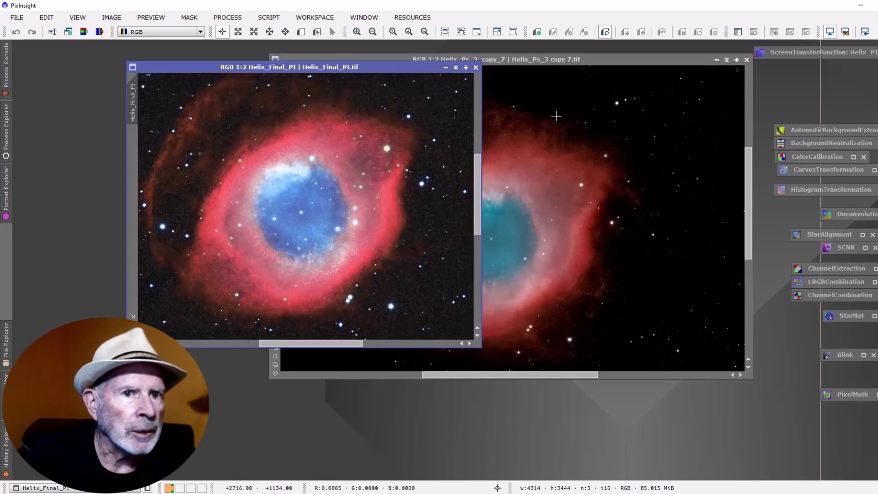
- Alternate Helix_Ps_3_copy_7 and Helix_Final_PI in front, finishing with the new image
{"action": "left_click", "coordinate": [618, 58]}
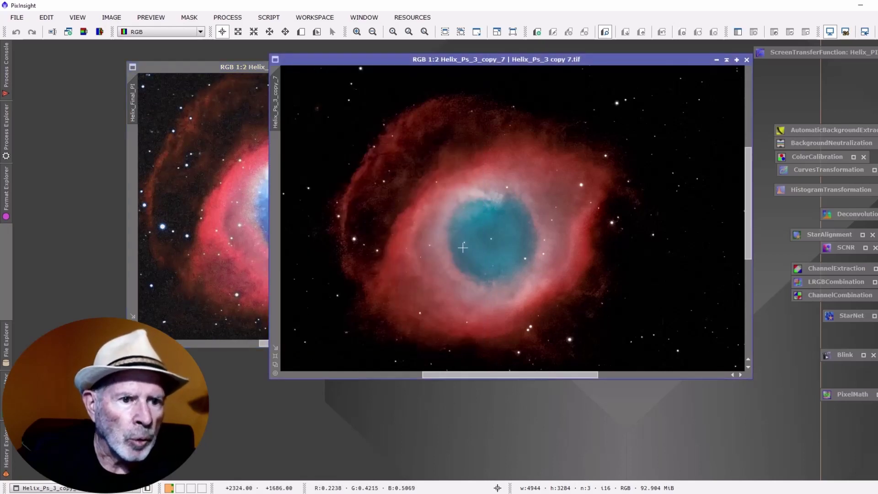
{"action": "left_click", "coordinate": [194, 252]}
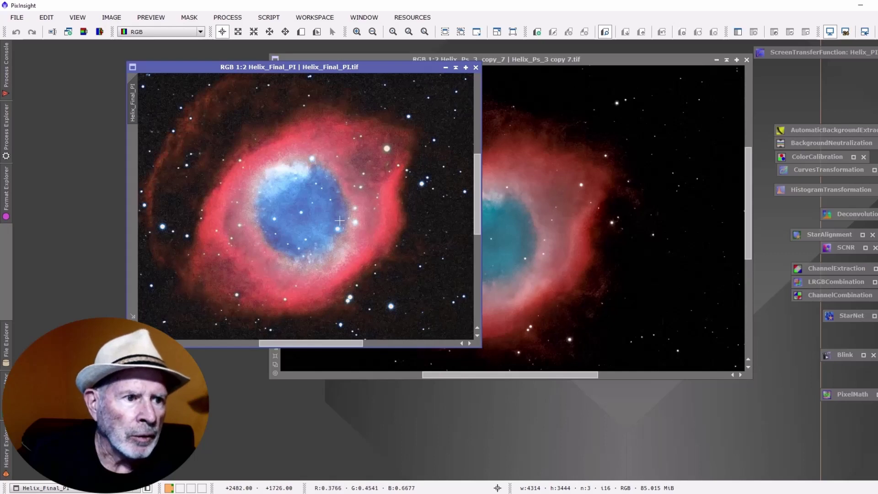
{"action": "left_click", "coordinate": [617, 63]}
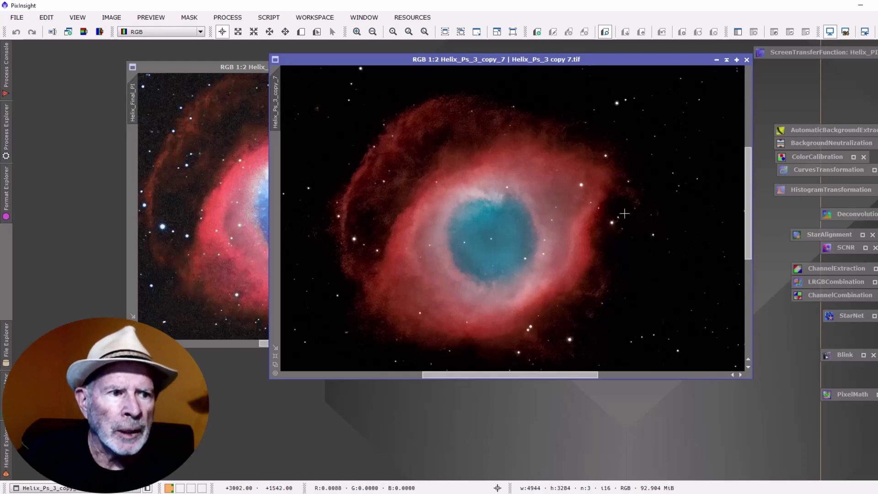
{"action": "left_click", "coordinate": [205, 68]}
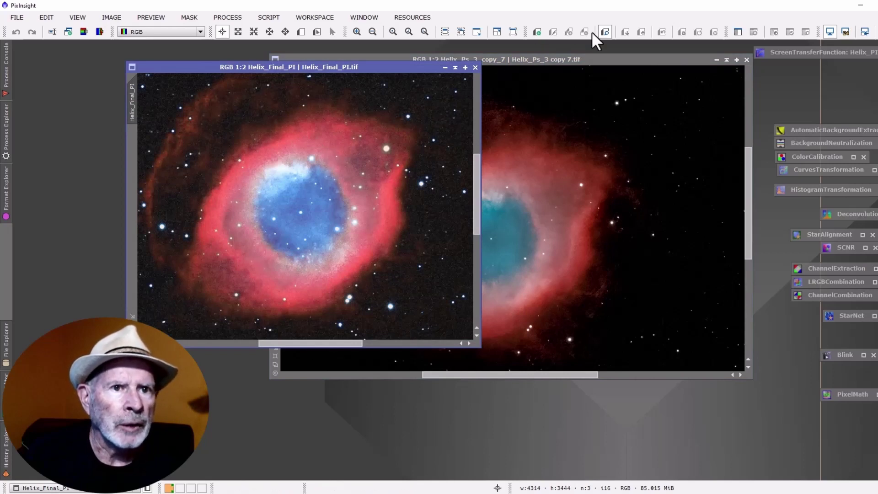
{"action": "left_click", "coordinate": [608, 60]}
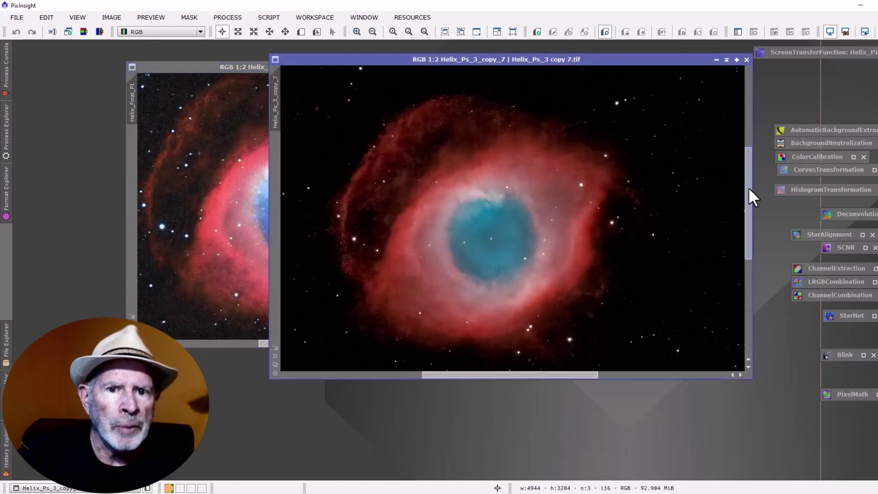
{"action": "left_click_drag", "start_coordinate": [749, 190], "coordinate": [749, 198]}
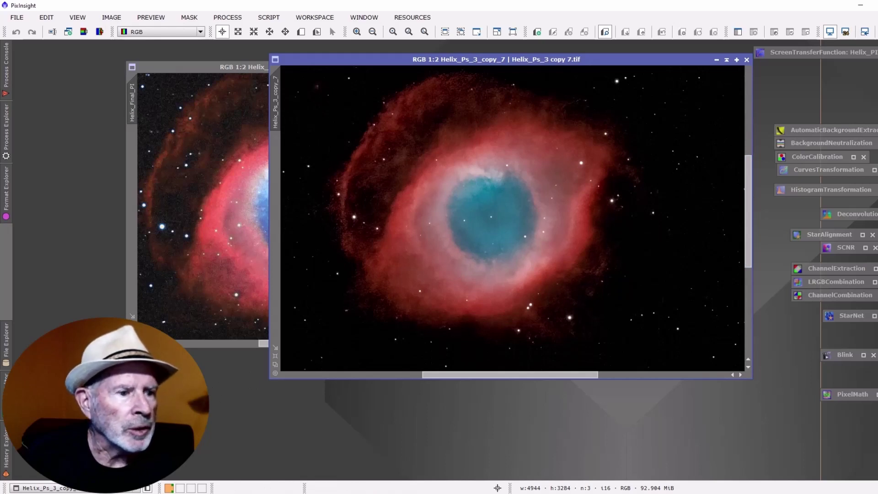
{"action": "double_click", "coordinate": [197, 354]}
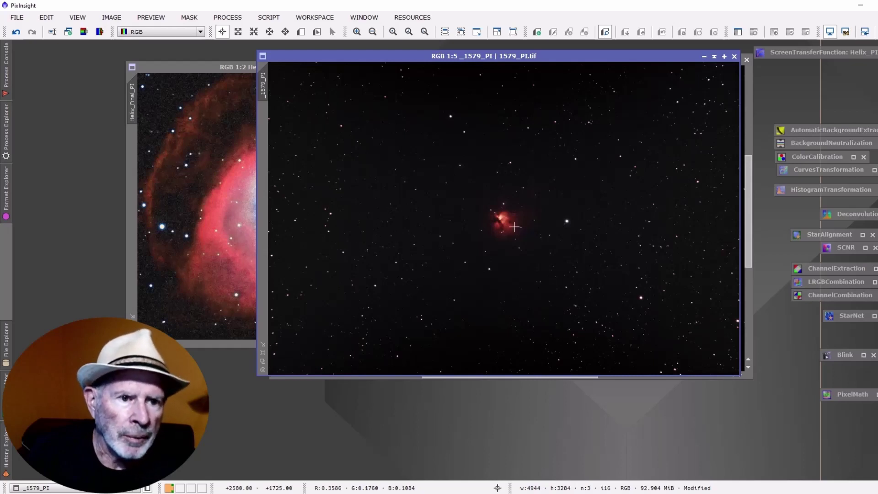
{"action": "scroll", "coordinate": [514, 227], "scroll_direction": "up", "scroll_amount": 2}
{"action": "scroll", "coordinate": [508, 225], "scroll_direction": "up", "scroll_amount": 2}
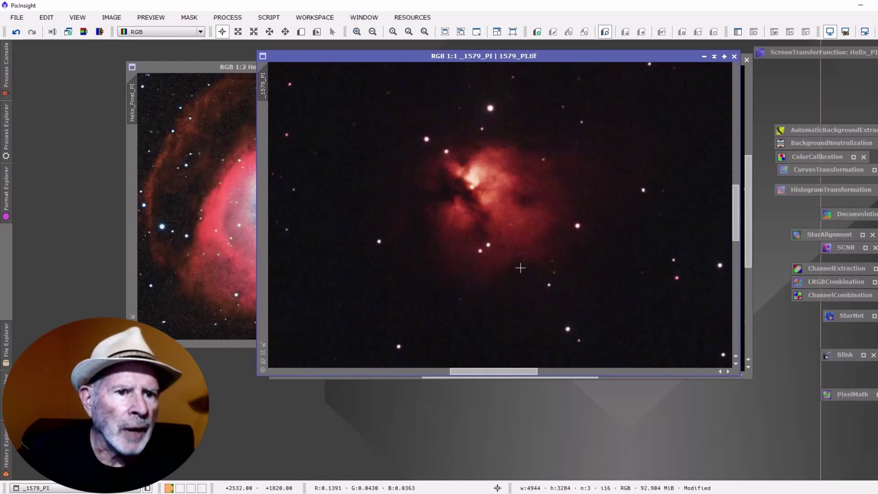
{"action": "scroll", "coordinate": [521, 268], "scroll_direction": "up", "scroll_amount": 1}
{"action": "scroll", "coordinate": [522, 268], "scroll_direction": "down", "scroll_amount": 1}
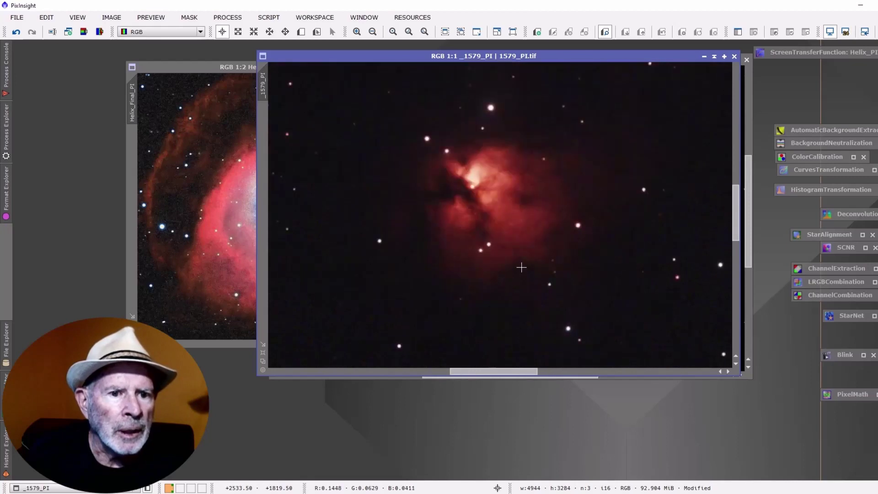
{"action": "scroll", "coordinate": [521, 267], "scroll_direction": "down", "scroll_amount": 1}
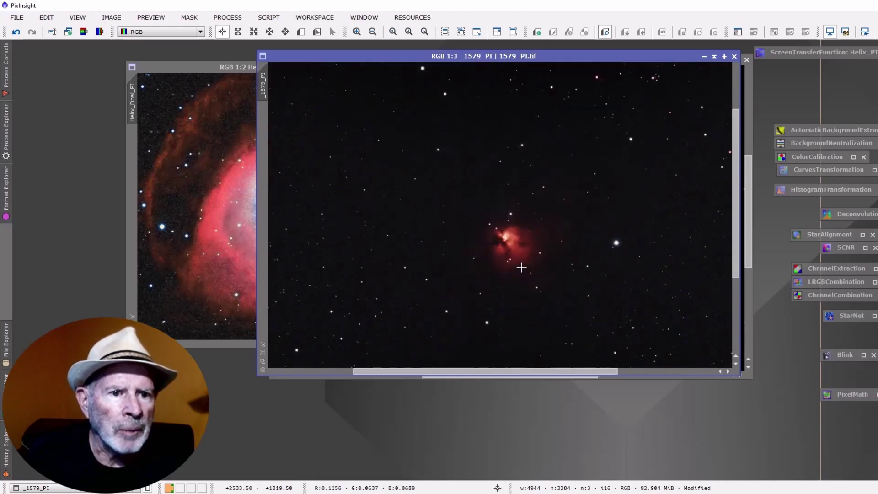
{"action": "scroll", "coordinate": [522, 267], "scroll_direction": "down", "scroll_amount": 1}
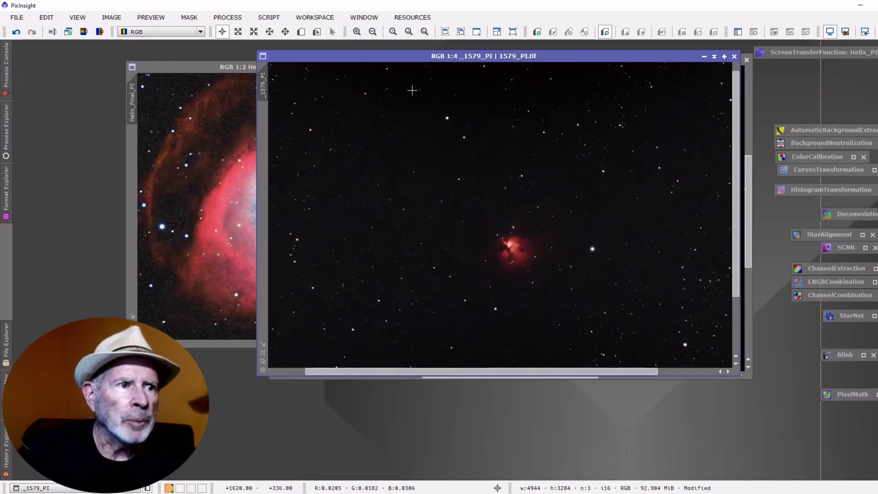
{"action": "left_click", "coordinate": [708, 56]}
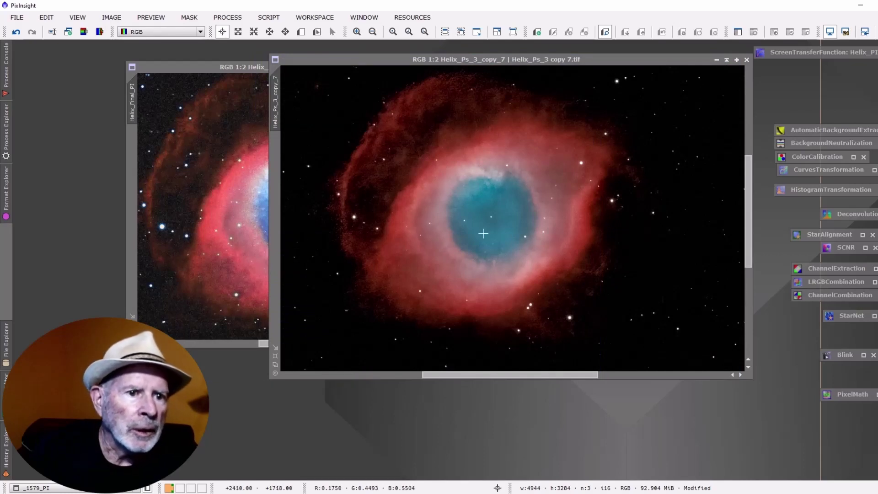
- Zoom Helix_Ps_3_copy_7 to 2:1 on the teal core, then back out to 1:4
{"action": "scroll", "coordinate": [483, 233], "scroll_direction": "up", "scroll_amount": 1}
{"action": "scroll", "coordinate": [487, 226], "scroll_direction": "up", "scroll_amount": 1}
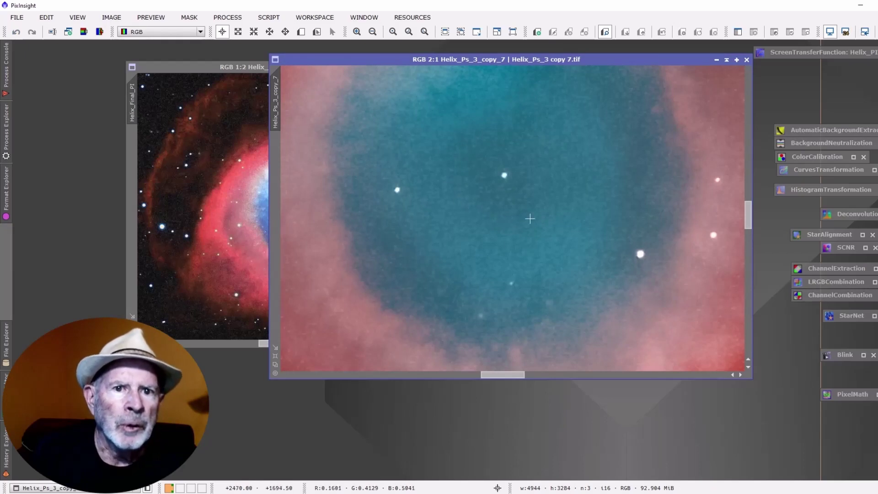
{"action": "scroll", "coordinate": [540, 210], "scroll_direction": "down", "scroll_amount": 2}
{"action": "scroll", "coordinate": [546, 205], "scroll_direction": "down", "scroll_amount": 1}
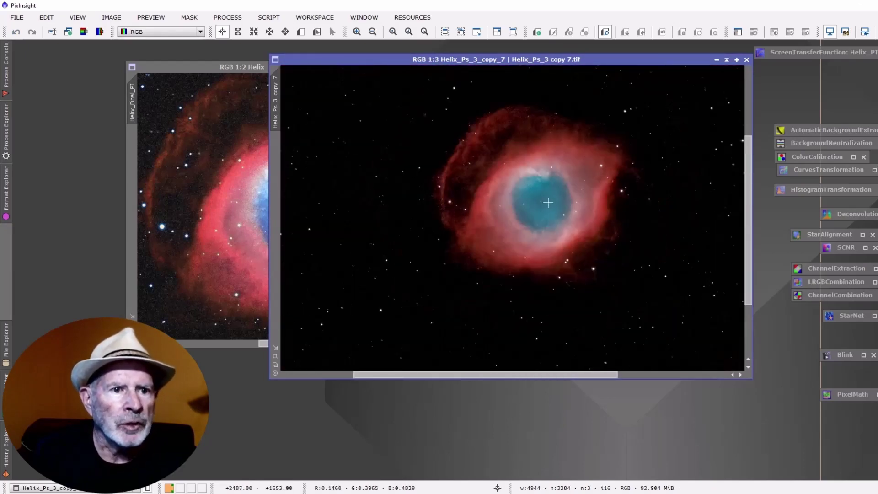
{"action": "scroll", "coordinate": [548, 202], "scroll_direction": "down", "scroll_amount": 1}
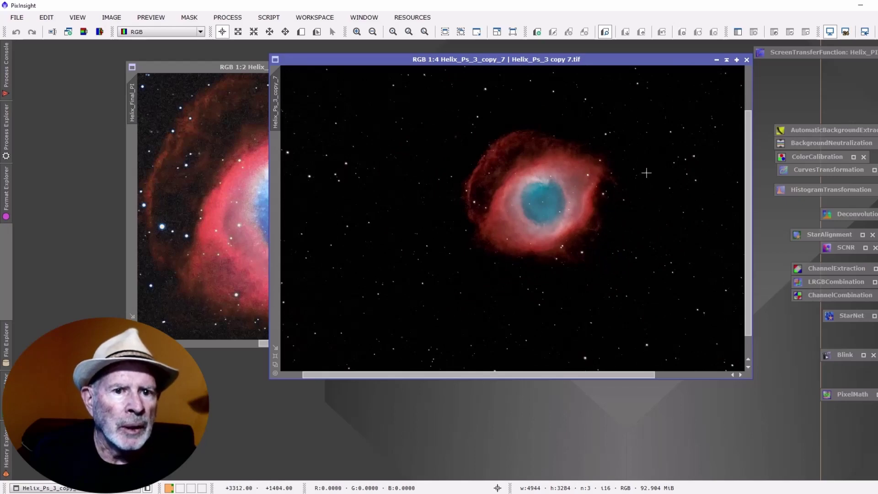